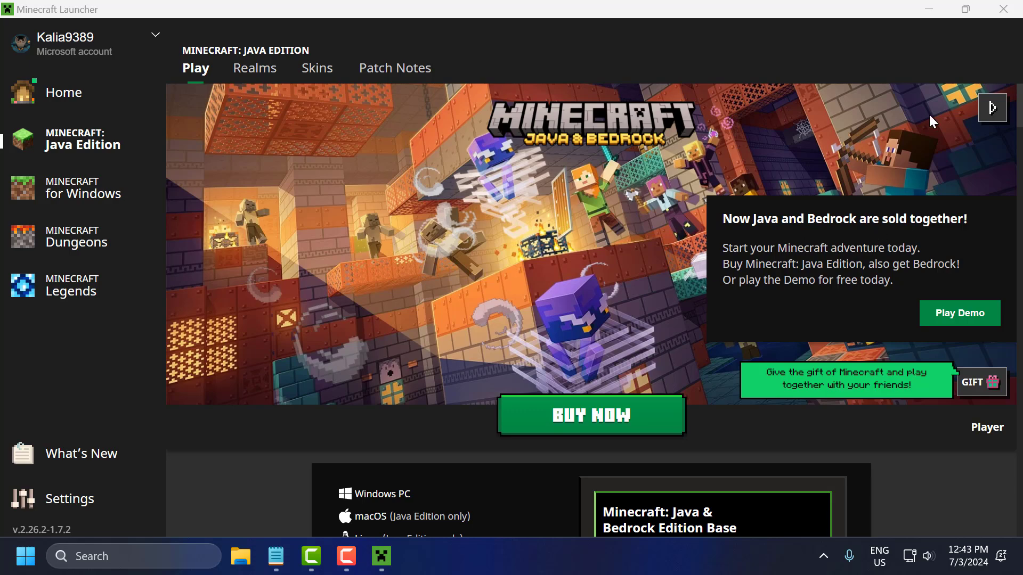
# Step: Close the Minecraft Launcher window from its Java Edition page
pyautogui.click(993, 11)
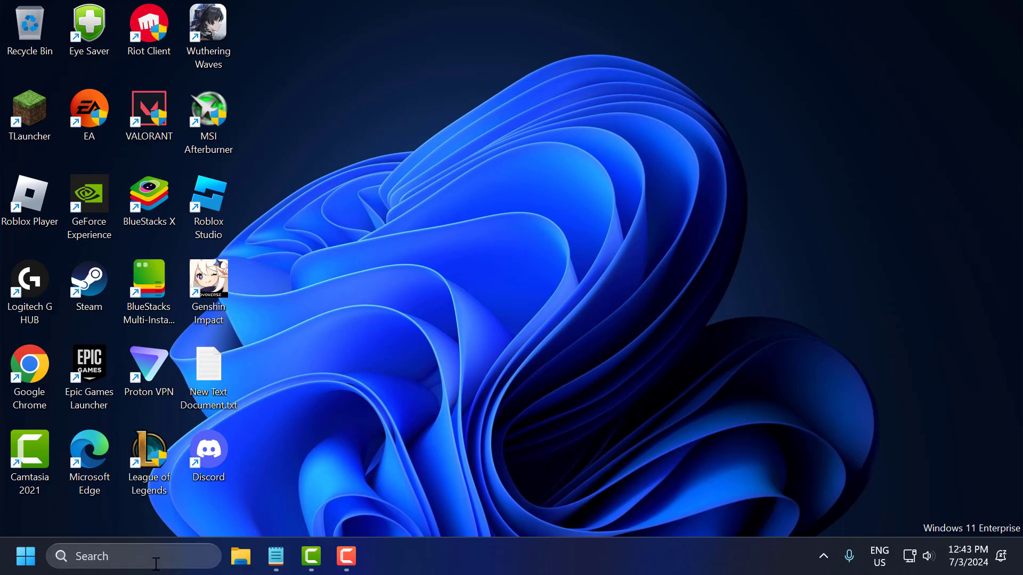
pyautogui.click(132, 557)
pyautogui.write('minecraft Launcher')
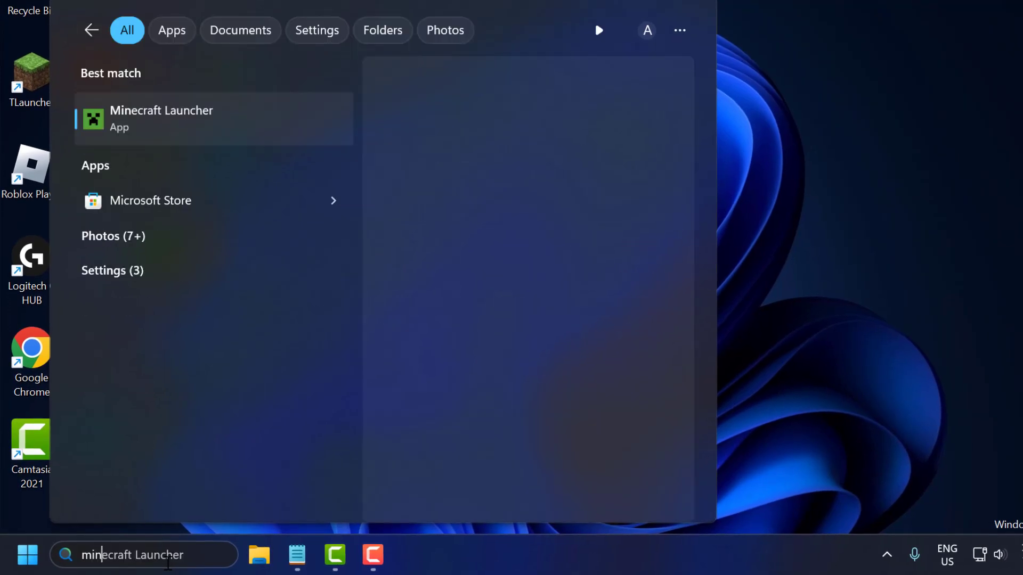
pyautogui.rightClick(167, 144)
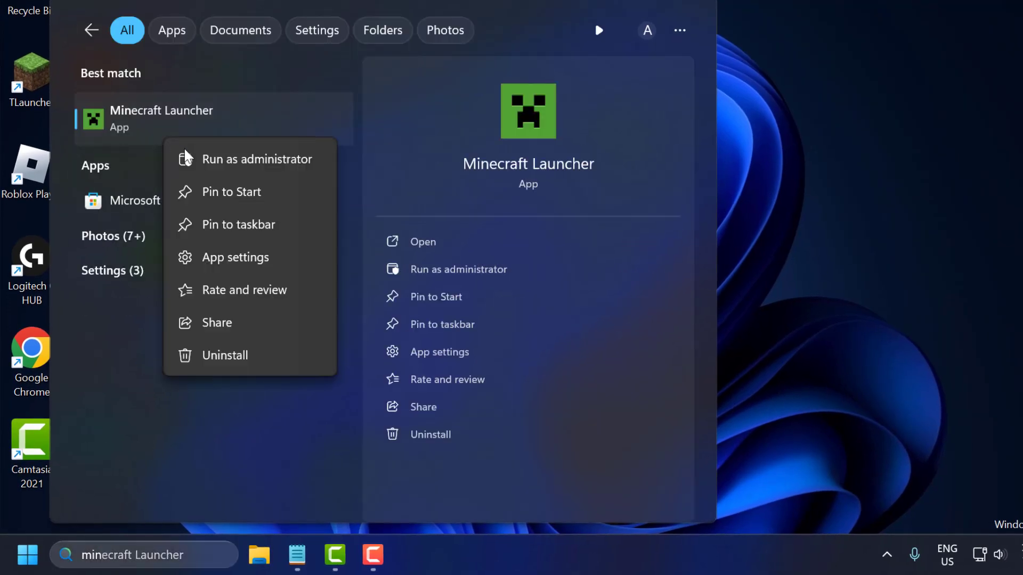
pyautogui.click(799, 247)
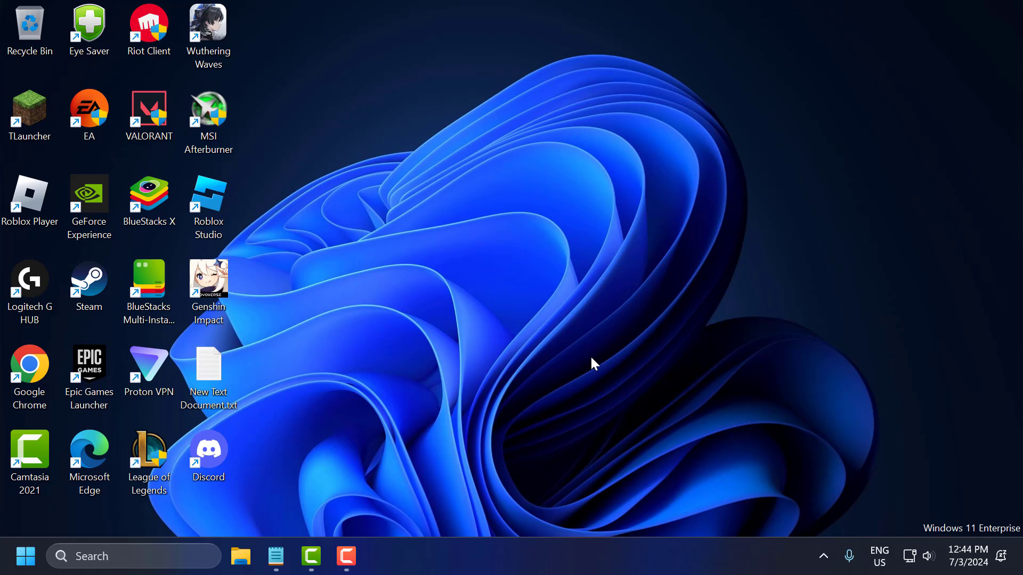
# Step: Search Windows for 'store' and launch Microsoft Store
pyautogui.click(132, 556)
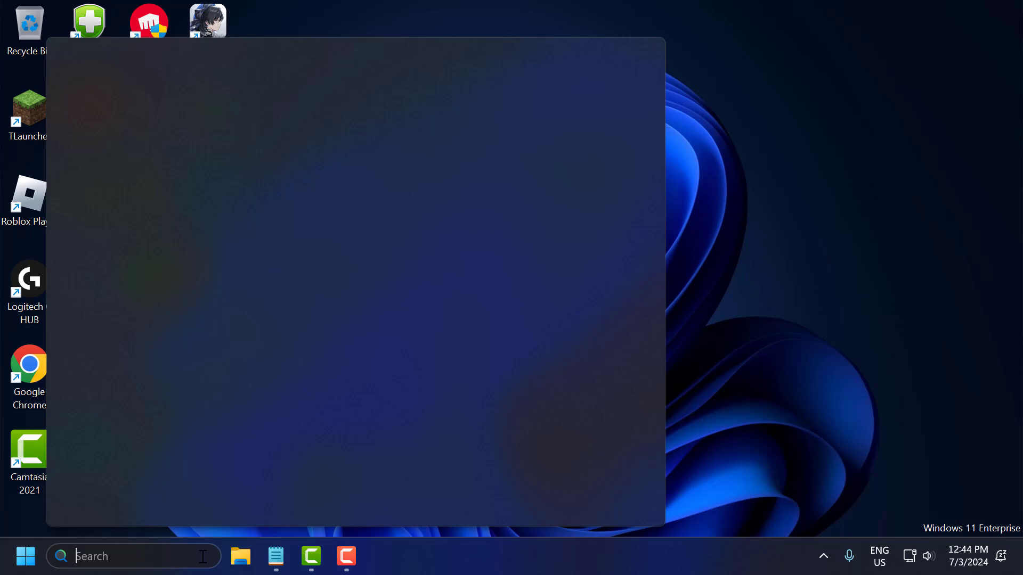
pyautogui.write('store')
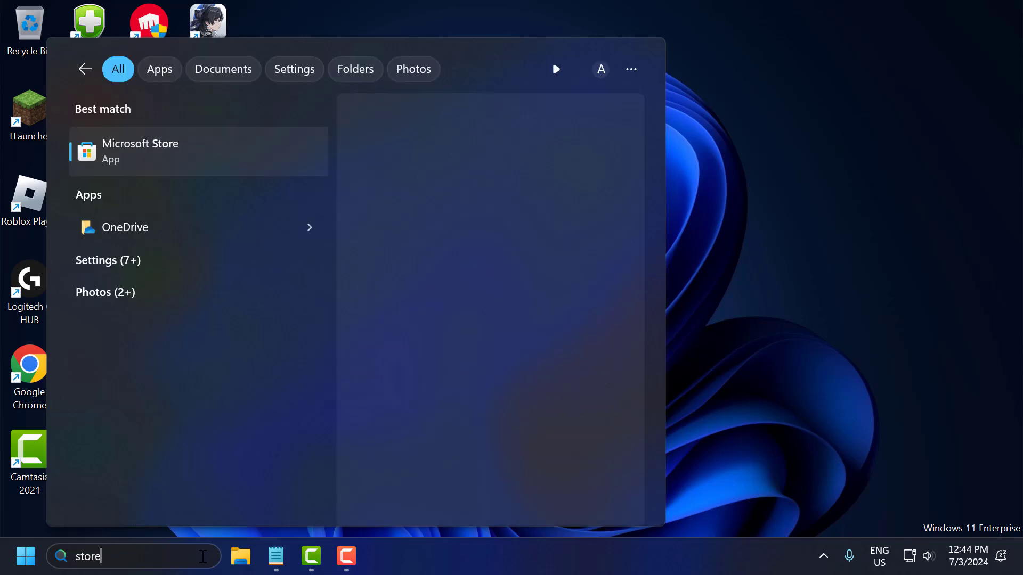
pyautogui.click(267, 171)
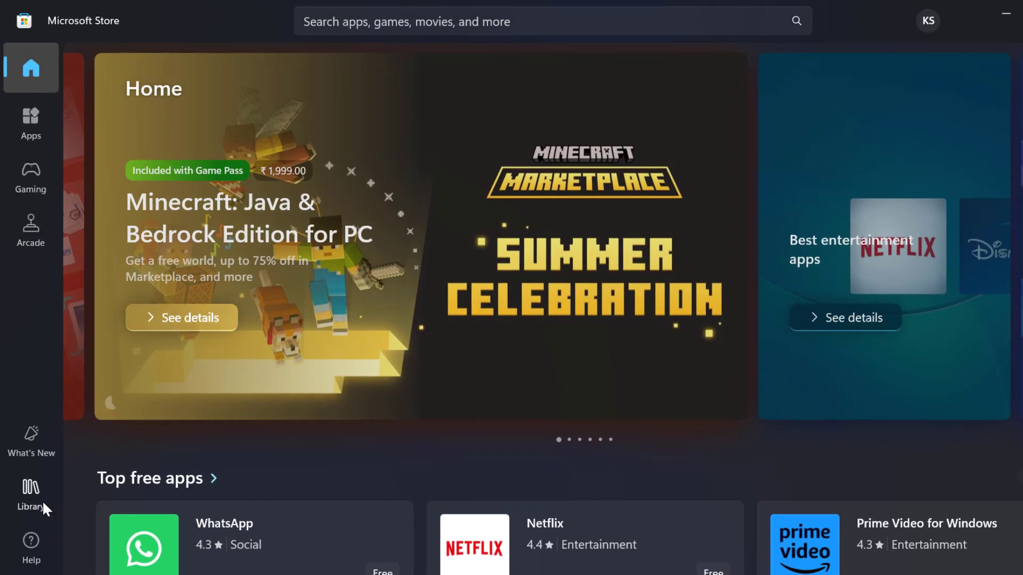
# Step: Get app updates from the Store Library, close the Store, and open Date & time settings
pyautogui.click(29, 459)
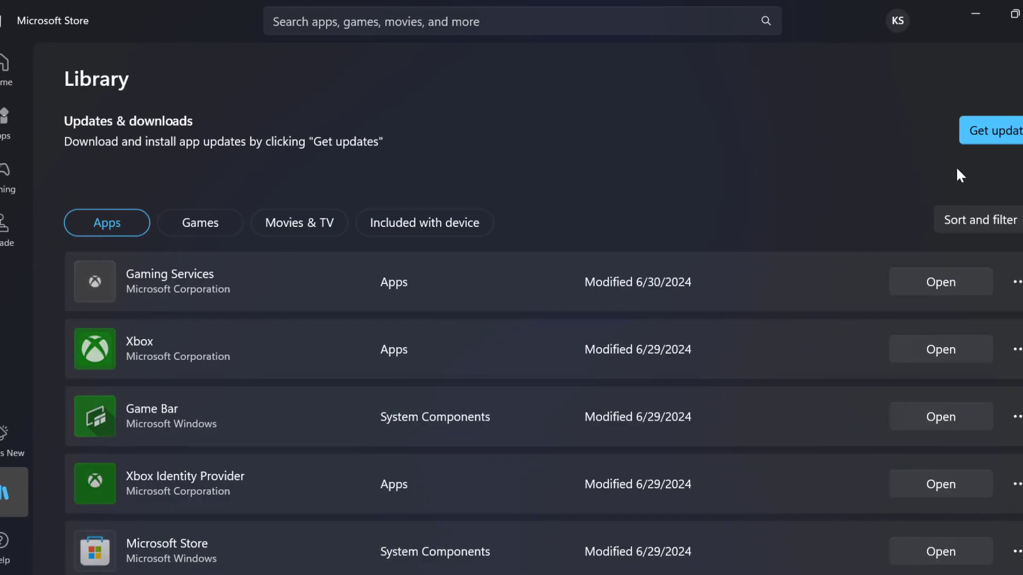
pyautogui.click(953, 136)
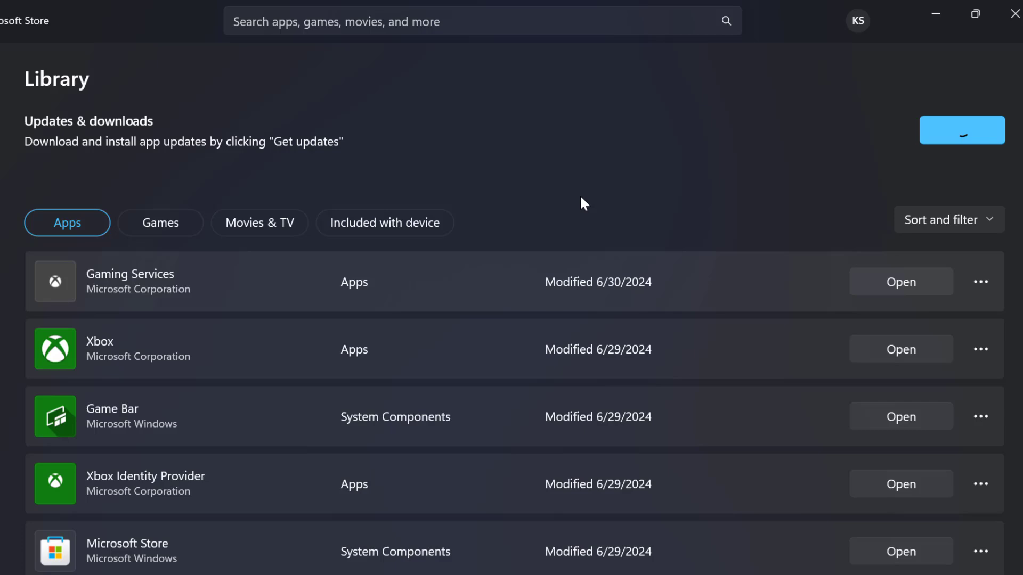
pyautogui.click(1014, 13)
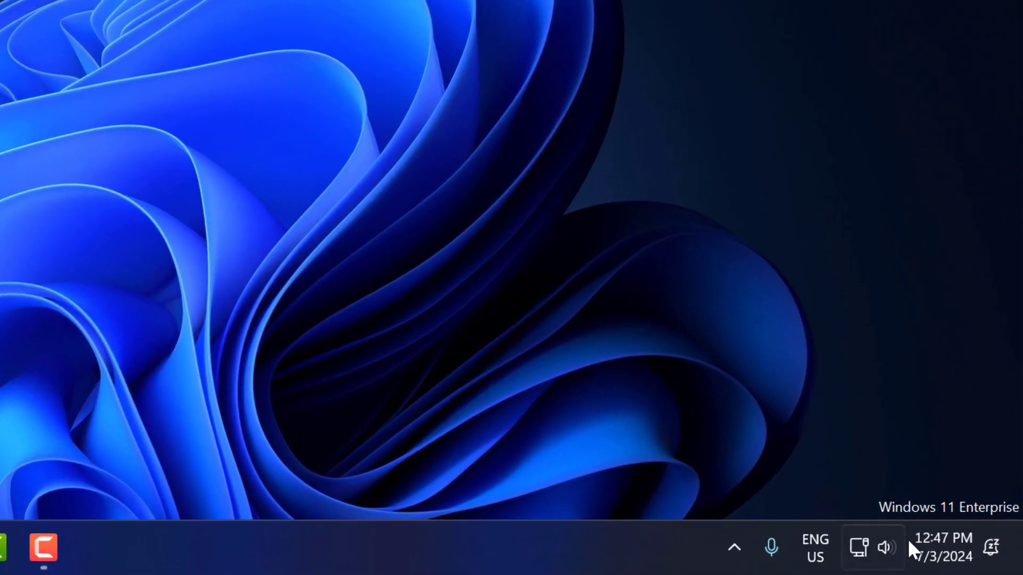
pyautogui.moveTo(942, 547)
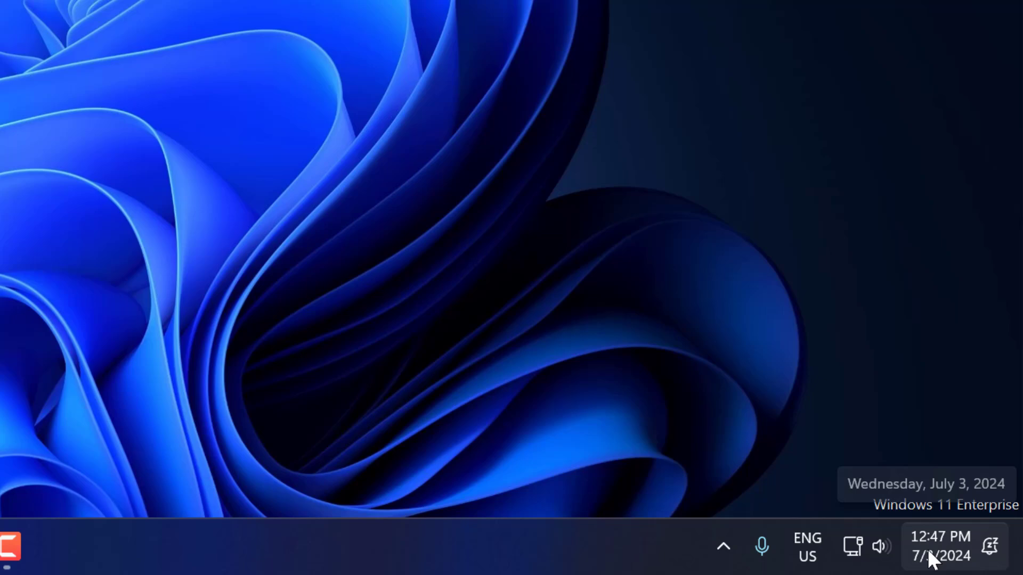
pyautogui.rightClick(927, 549)
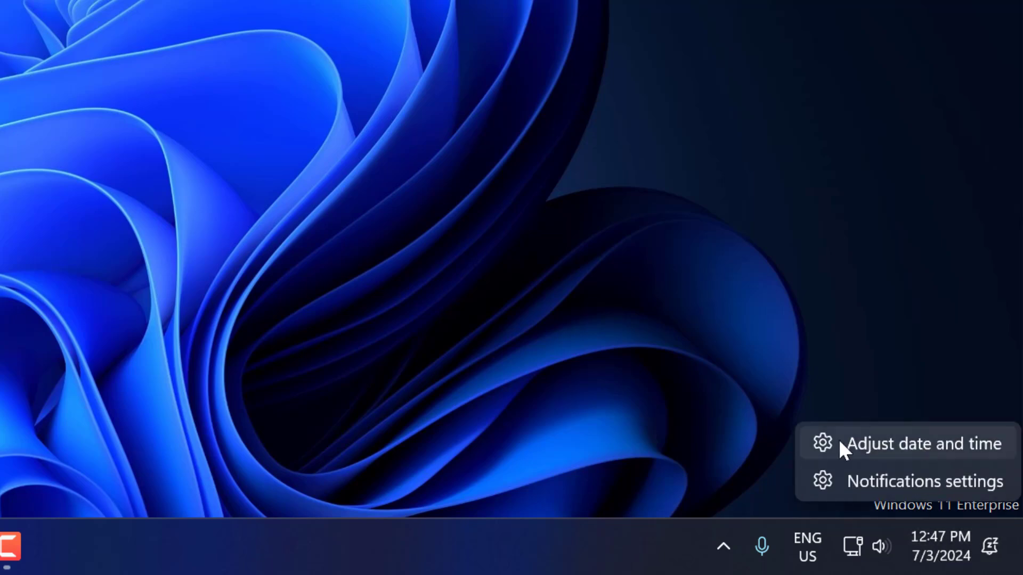
pyautogui.click(941, 452)
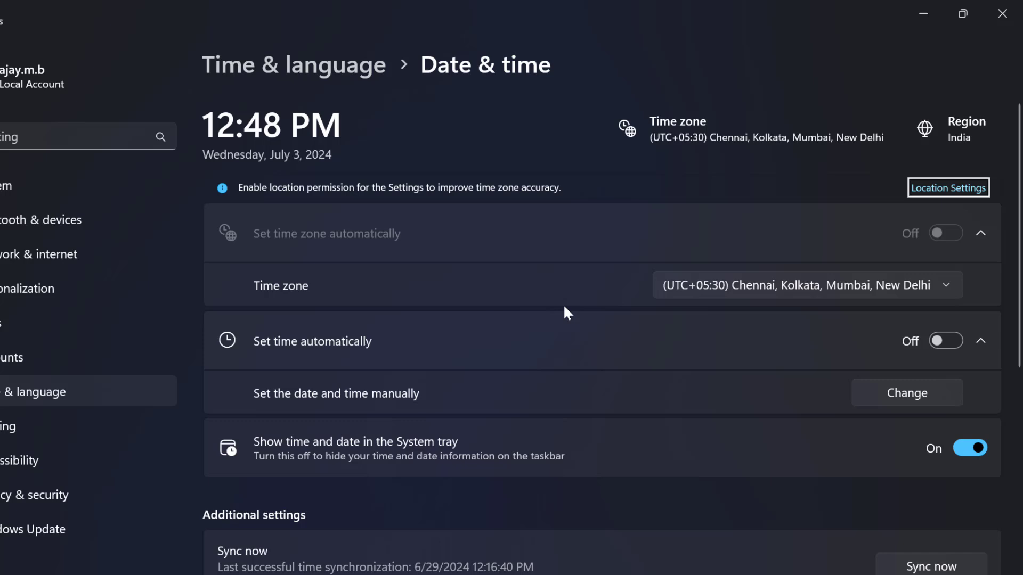
# Step: Keep the UTC+05:30 time zone, turn on automatic time, sync now, and close Settings
pyautogui.click(874, 281)
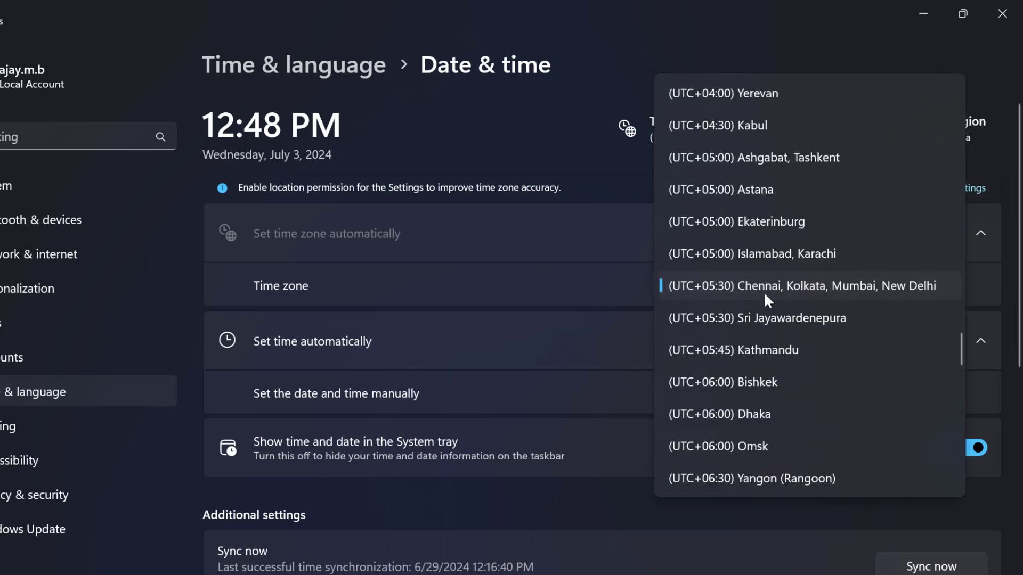
pyautogui.click(751, 285)
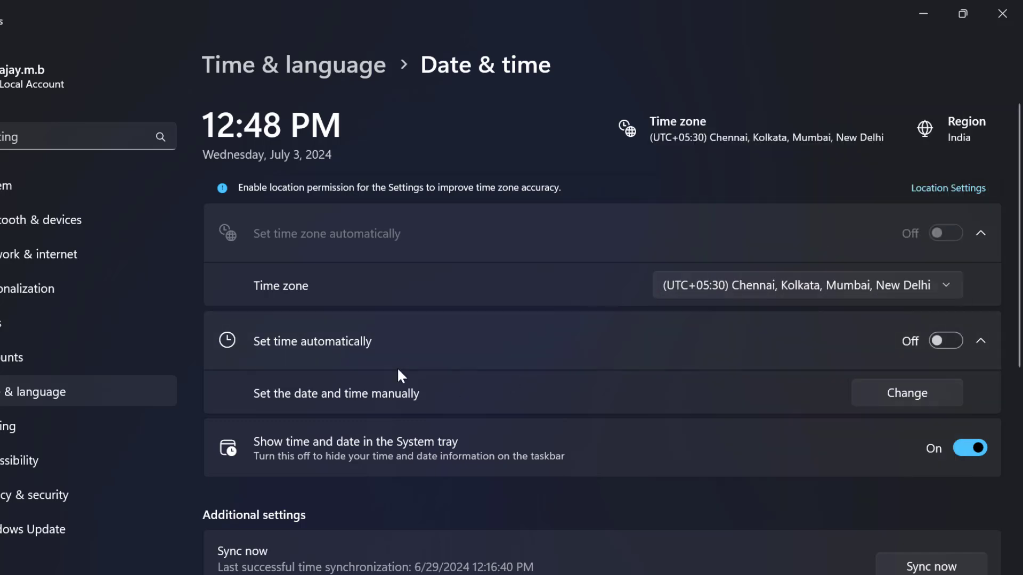
pyautogui.click(946, 341)
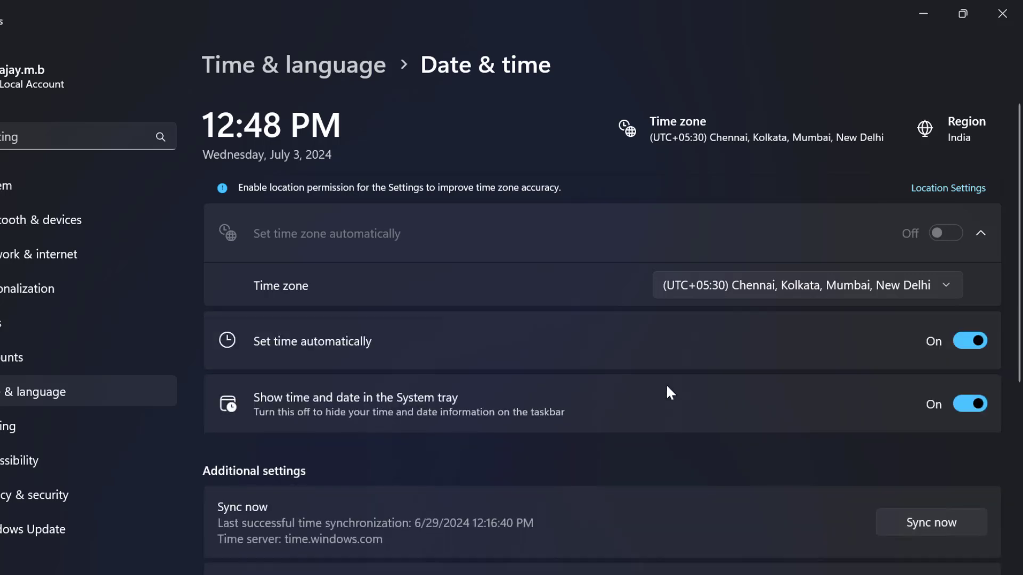
pyautogui.scroll(-1, 706, 362)
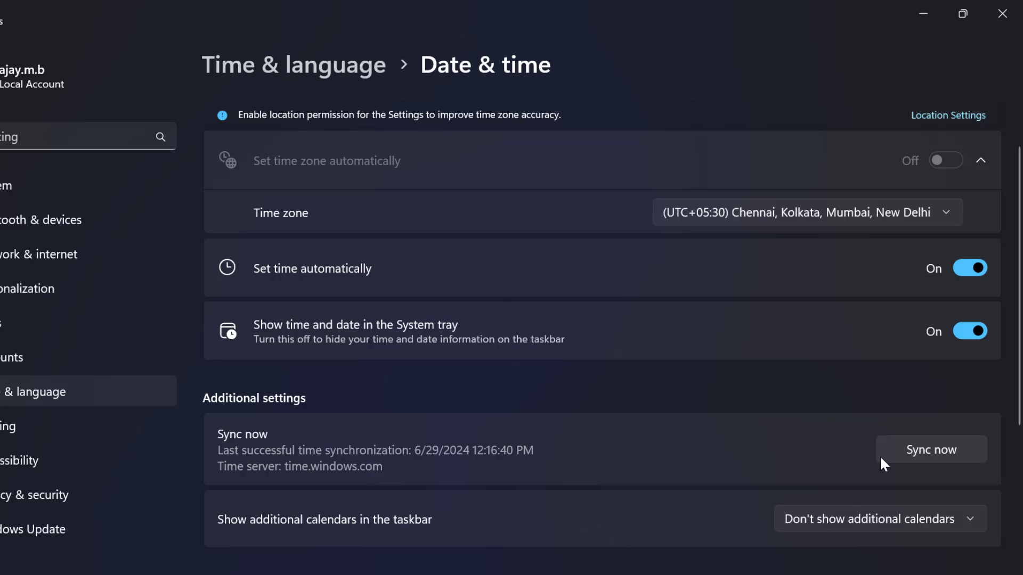
pyautogui.click(933, 455)
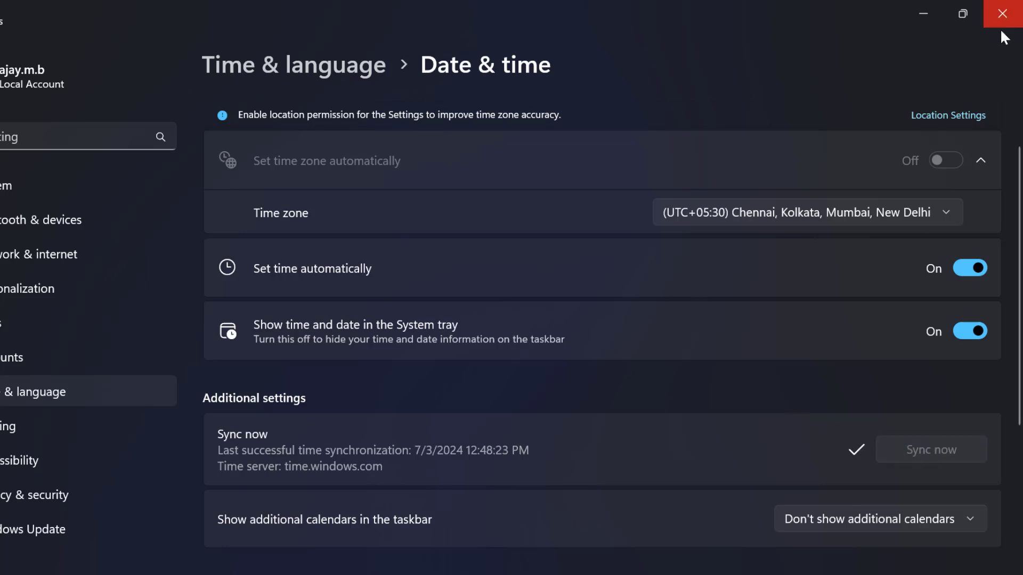
pyautogui.click(1002, 13)
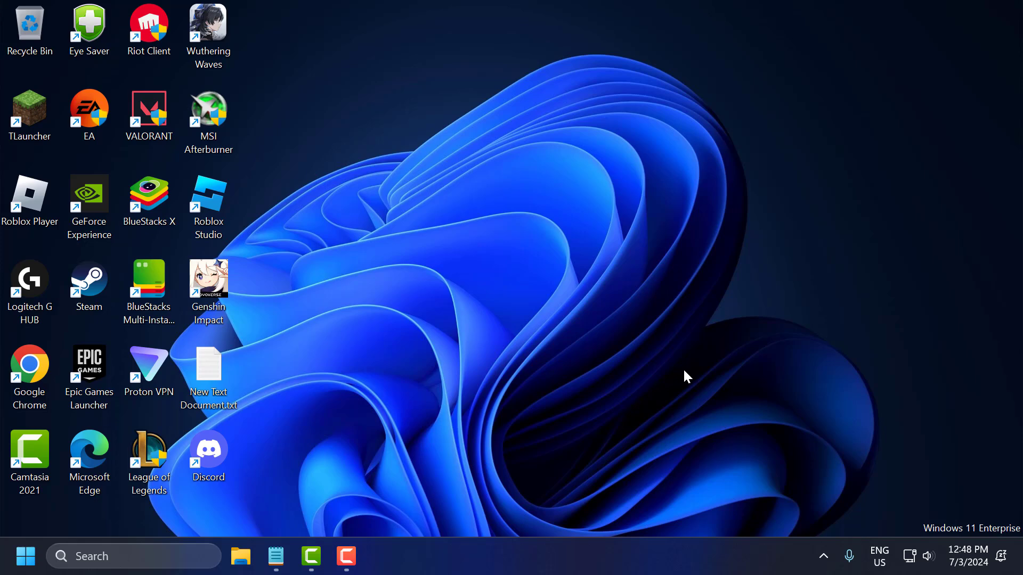
# Step: Paste %AppData%\.Minecraft from the notes into Run and open that folder
pyautogui.click(136, 556)
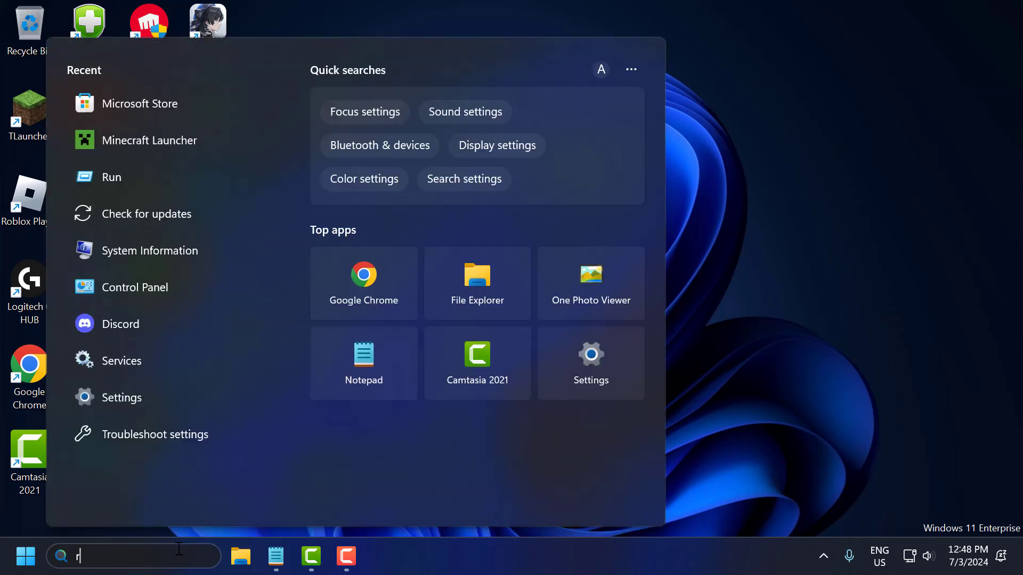
pyautogui.write('run')
pyautogui.click(201, 148)
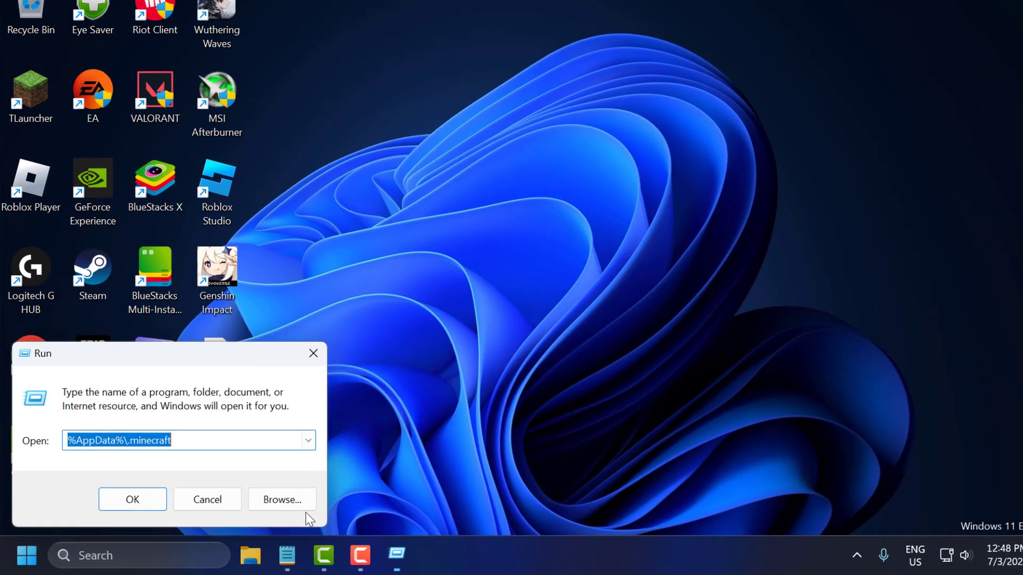
pyautogui.click(312, 553)
pyautogui.moveTo(487, 128); pyautogui.dragTo(342, 126)
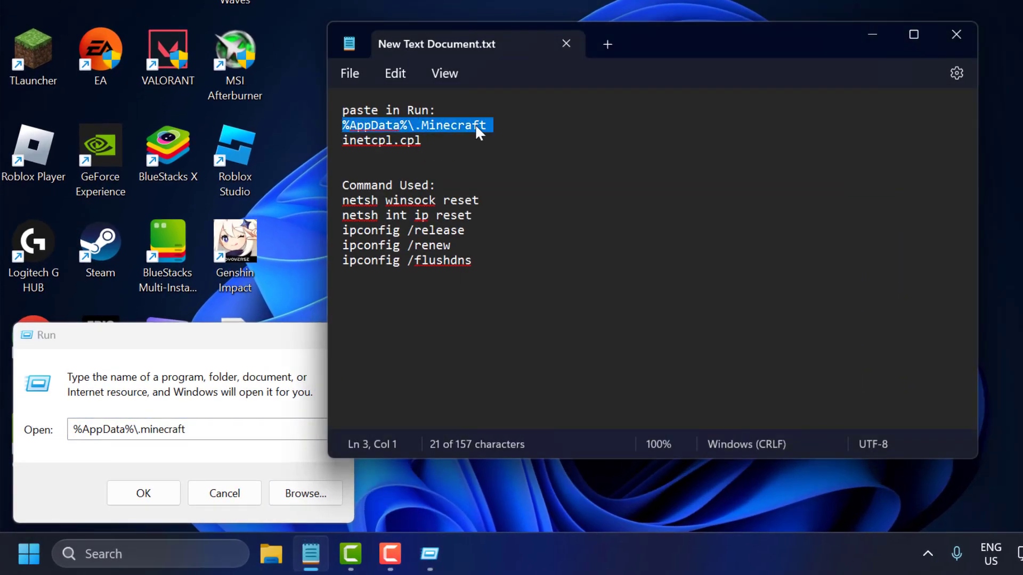
pyautogui.hotkey('ctrl', 'c')
pyautogui.click(873, 34)
pyautogui.doubleClick(128, 428)
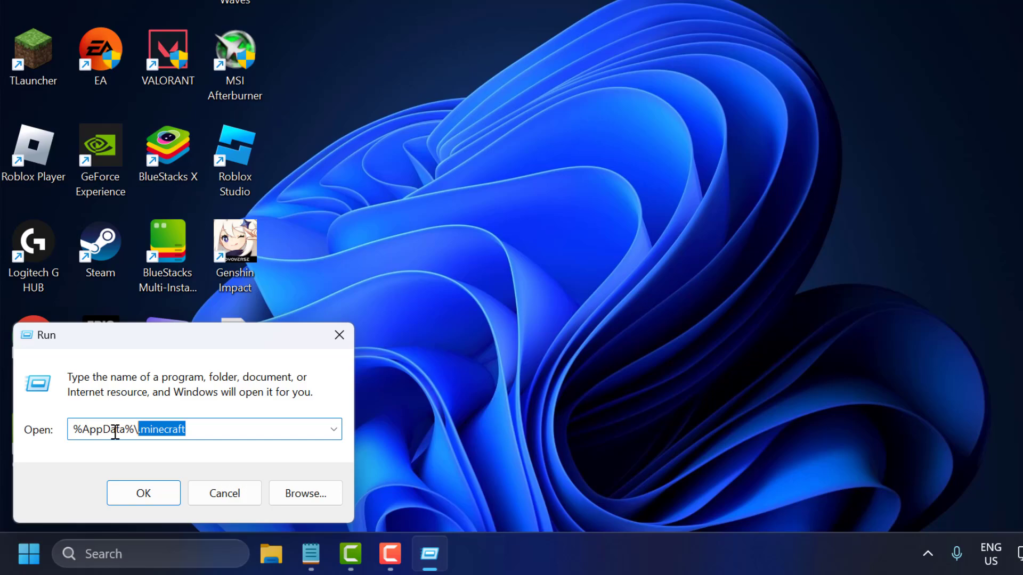
pyautogui.hotkey('ctrl', 'a')
pyautogui.hotkey('ctrl', 'v')
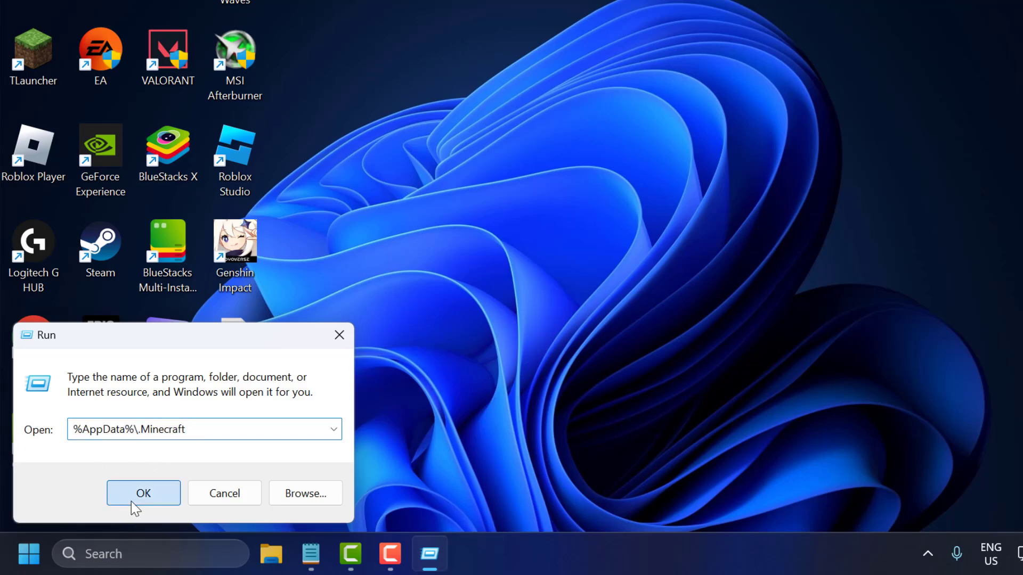
pyautogui.click(142, 493)
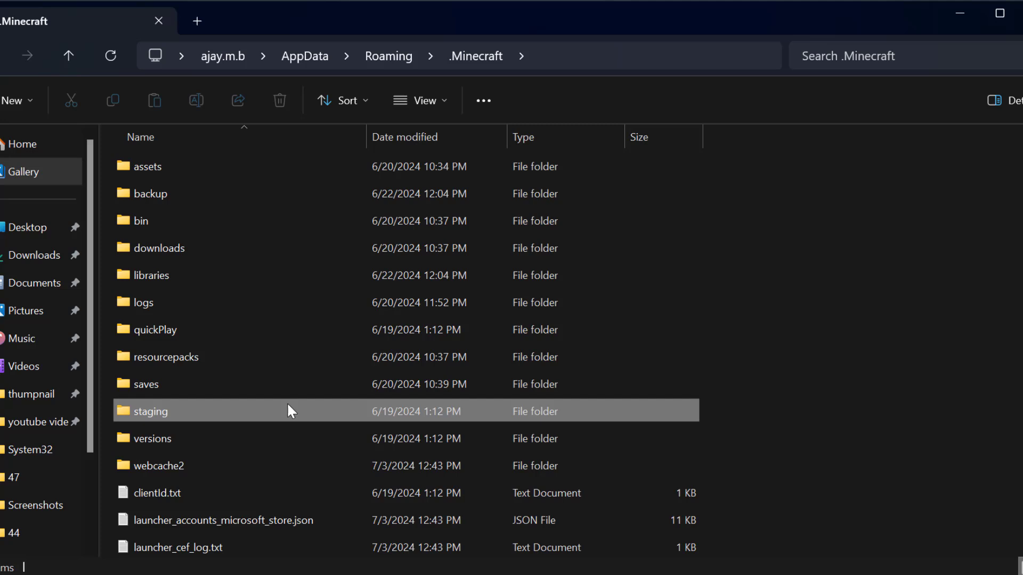
# Step: Delete launcher_profiles.json from .Minecraft via its context menu, then close File Explorer
pyautogui.click(290, 411)
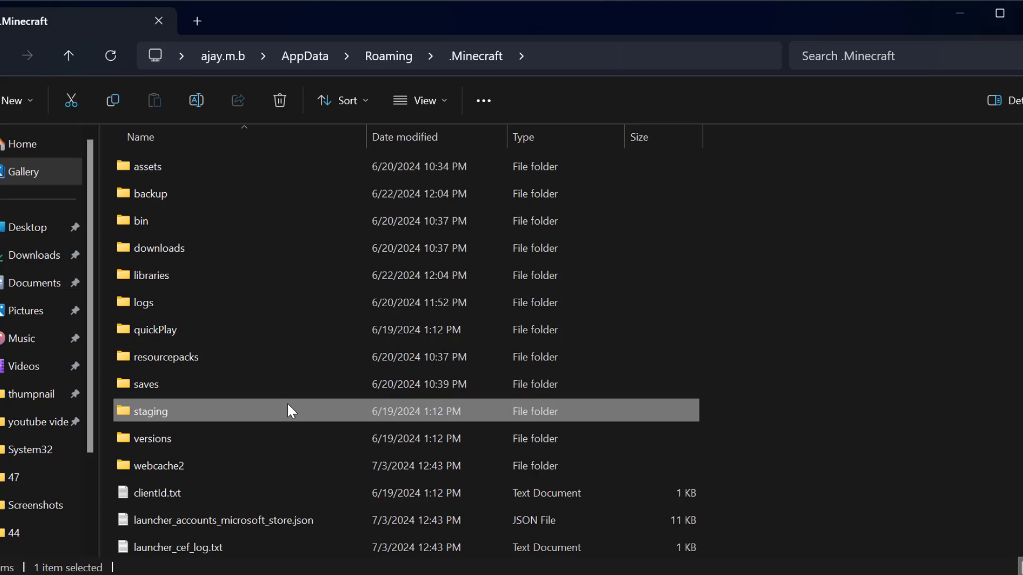
pyautogui.scroll(-1, 290, 411)
pyautogui.scroll(-2, 290, 411)
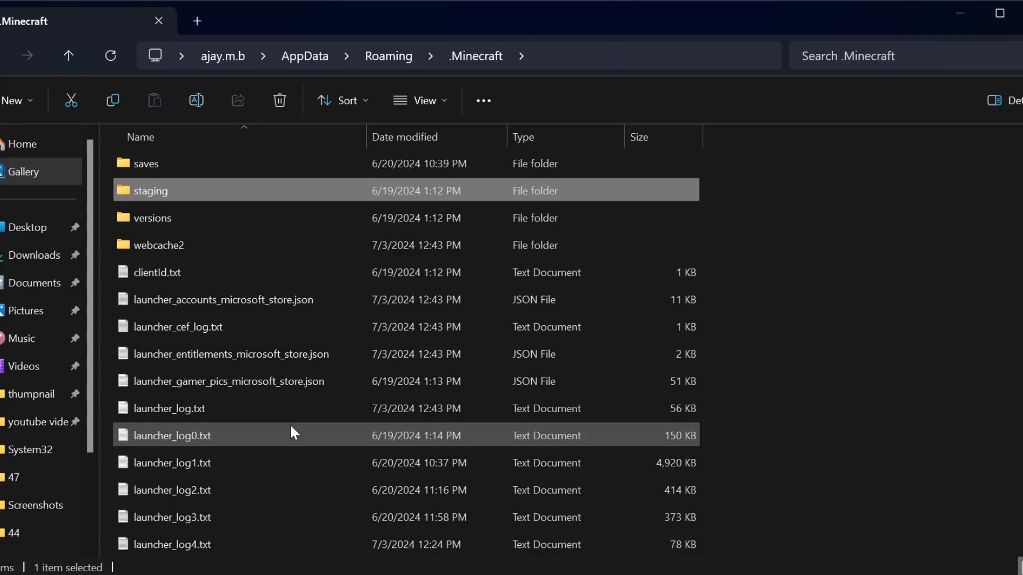
pyautogui.scroll(-1, 290, 431)
pyautogui.scroll(-4, 282, 342)
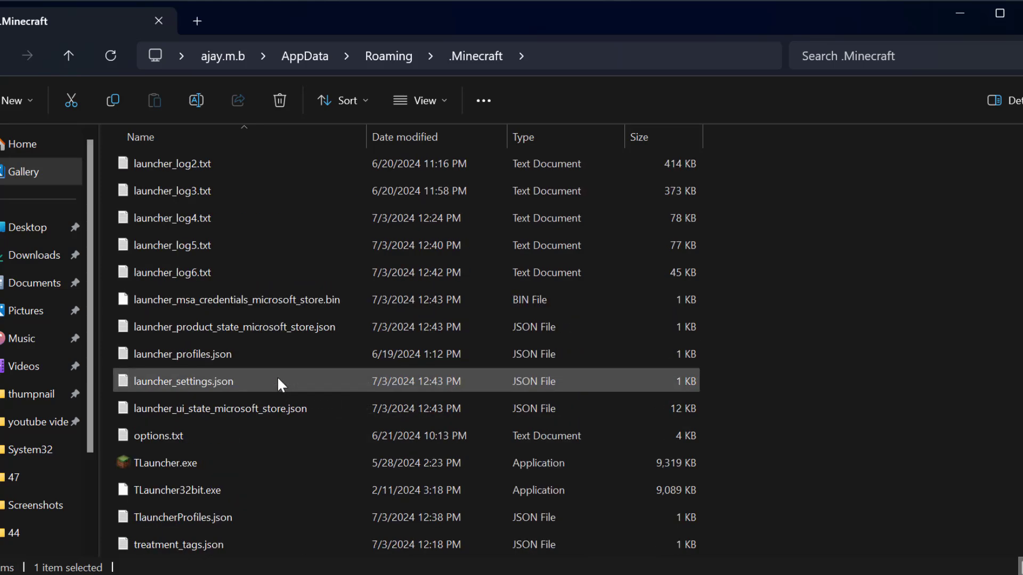
pyautogui.click(237, 364)
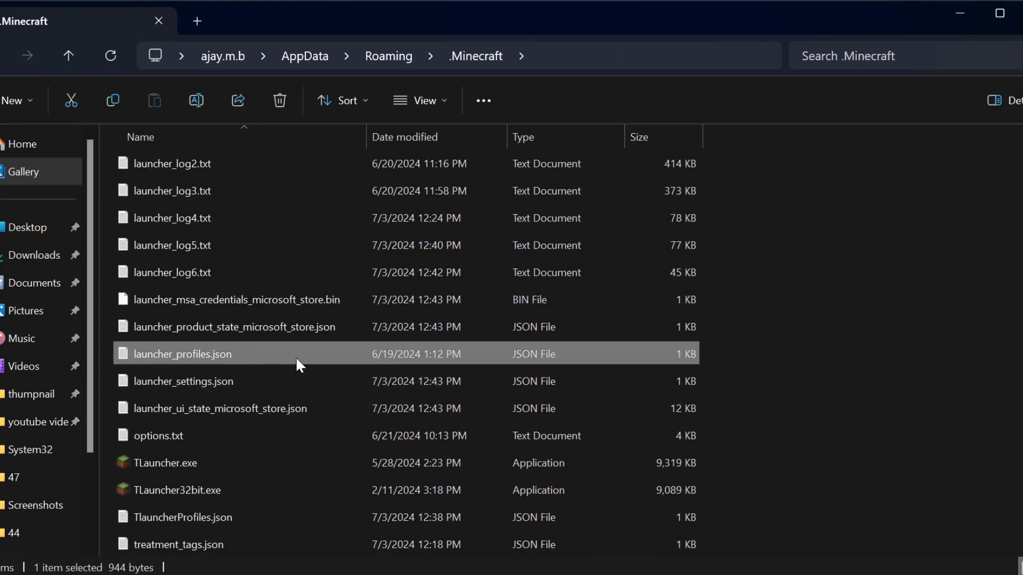
pyautogui.rightClick(223, 357)
pyautogui.click(362, 70)
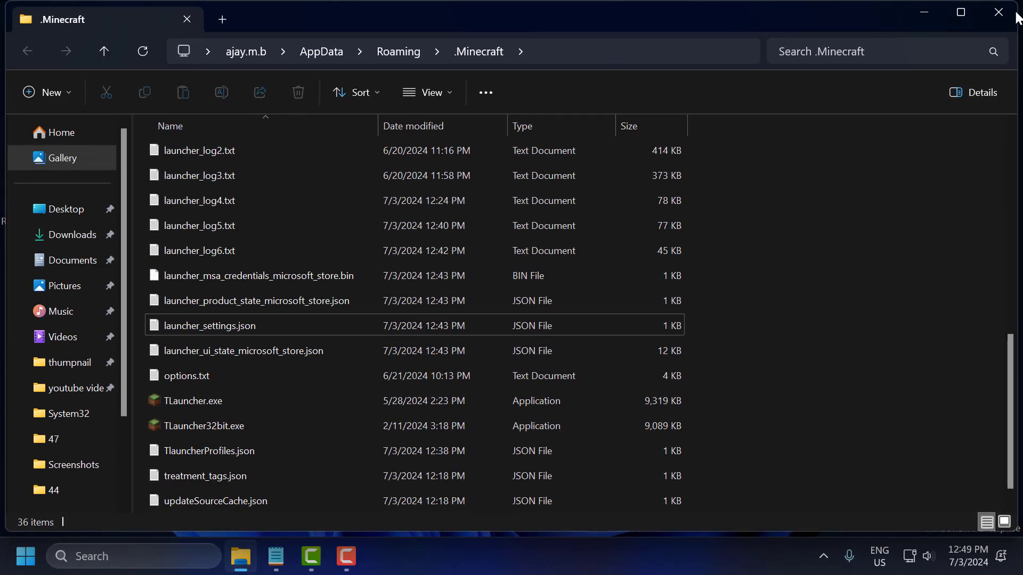
pyautogui.click(998, 12)
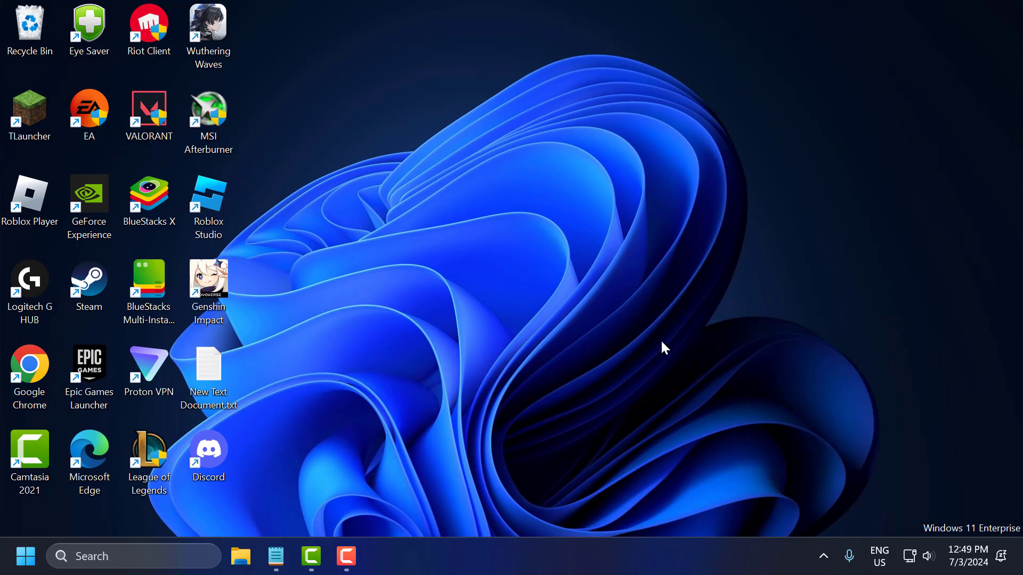
# Step: Open Run, paste inetcpl.cpl from the notes, and launch Internet Properties
pyautogui.click(136, 556)
pyautogui.write('r')
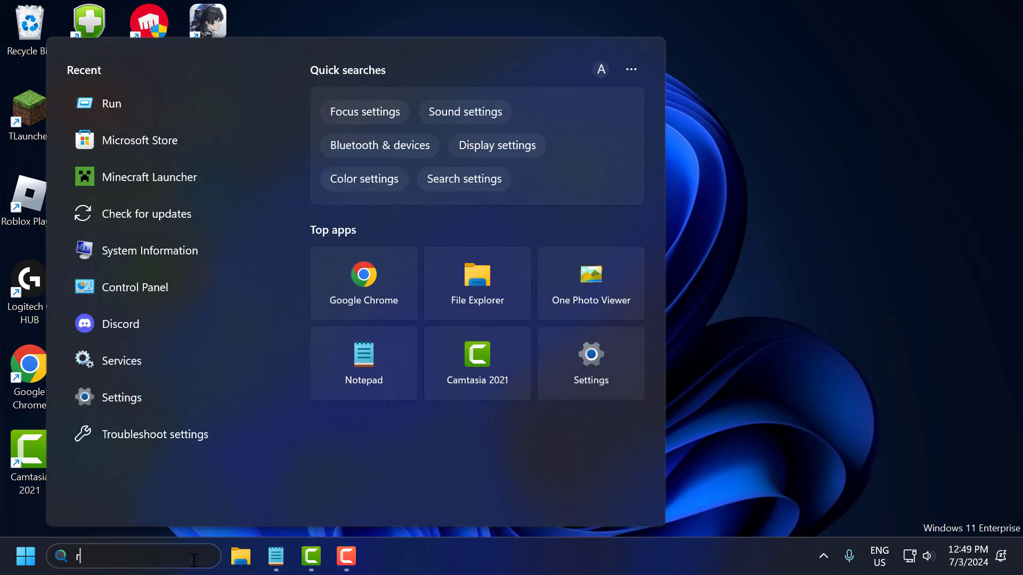
pyautogui.write('un')
pyautogui.click(103, 152)
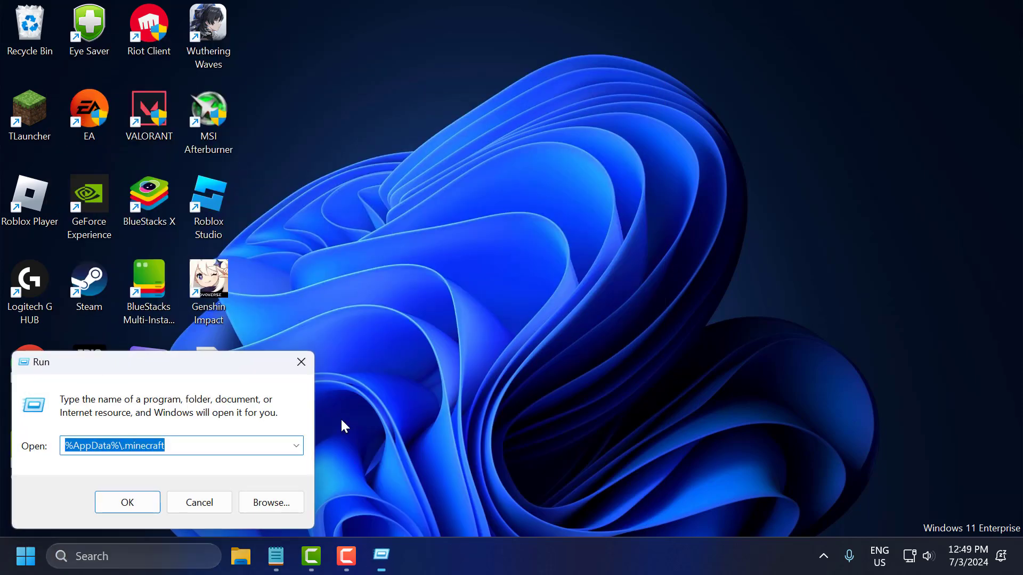
pyautogui.click(383, 557)
pyautogui.click(436, 132)
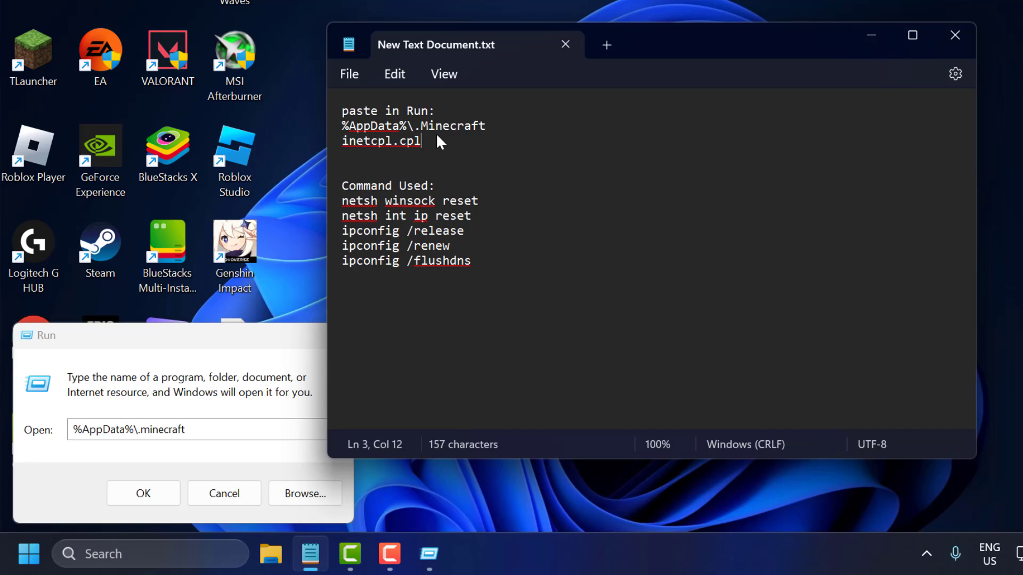
pyautogui.moveTo(435, 142); pyautogui.dragTo(342, 140)
pyautogui.click(871, 35)
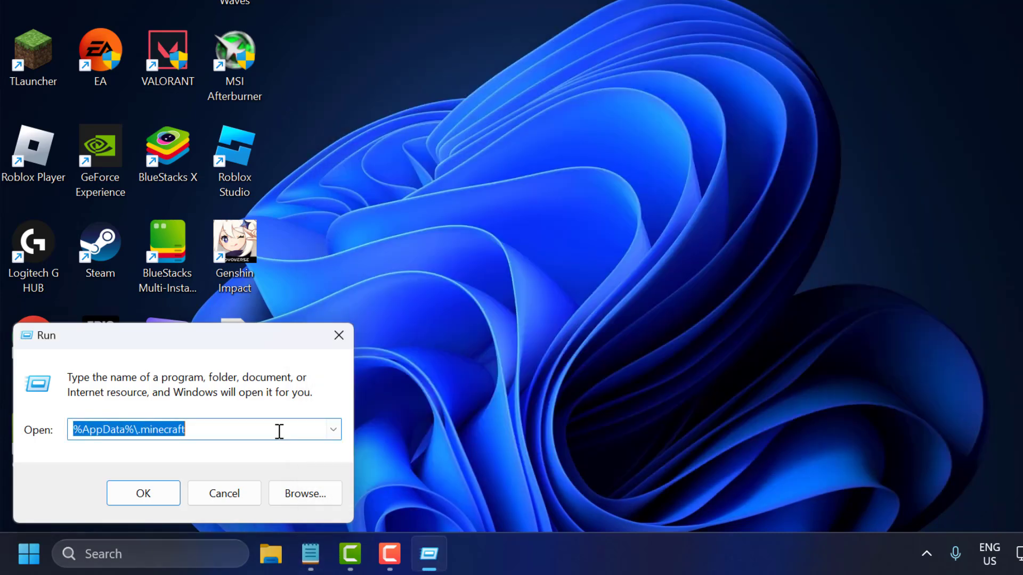
pyautogui.hotkey('ctrl', 'v')
pyautogui.click(144, 493)
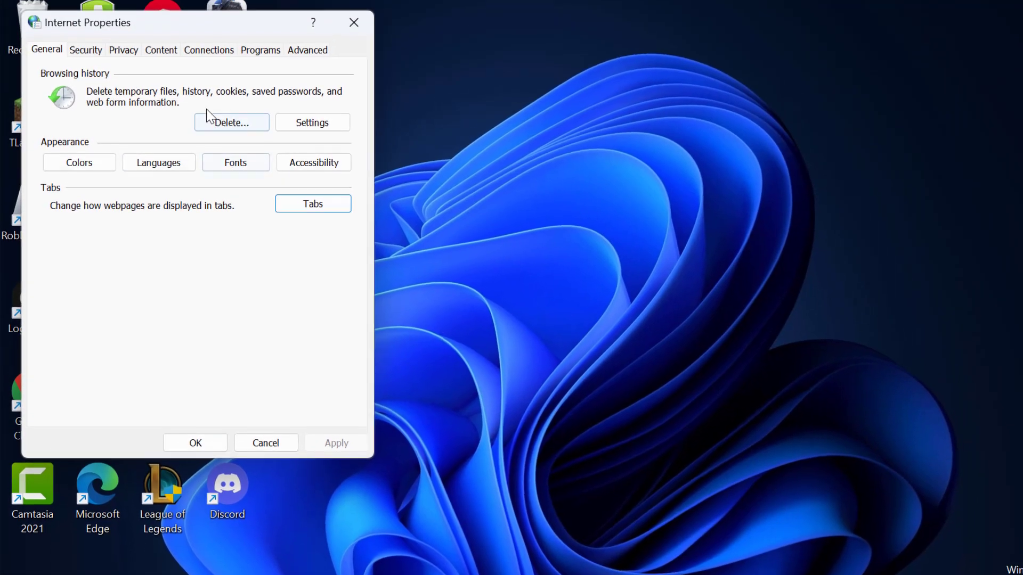
# Step: Keep 'Use a proxy server' unchecked in Connections LAN settings and OK both dialogs
pyautogui.click(212, 56)
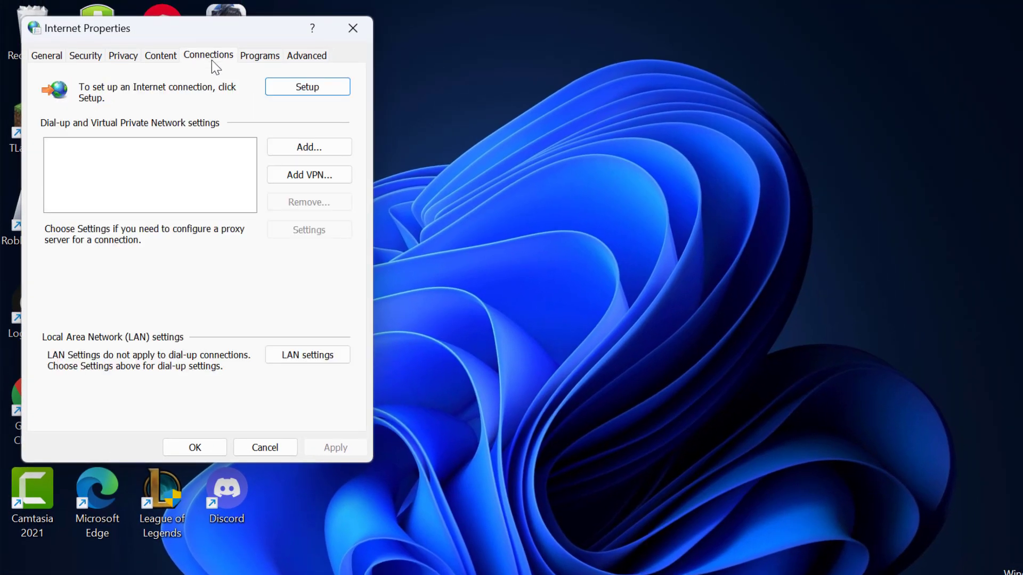
pyautogui.click(311, 355)
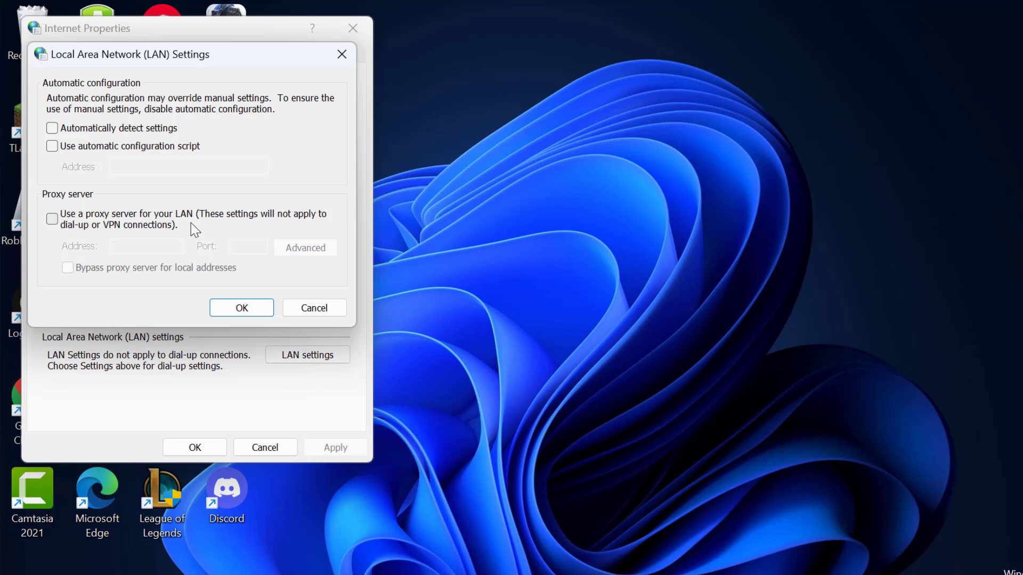
pyautogui.click(237, 312)
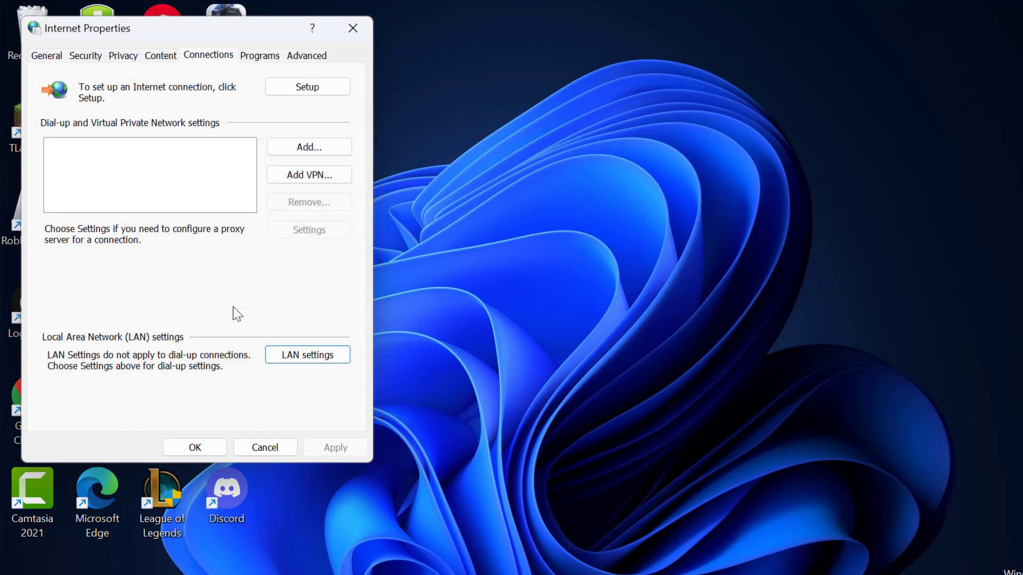
pyautogui.click(196, 447)
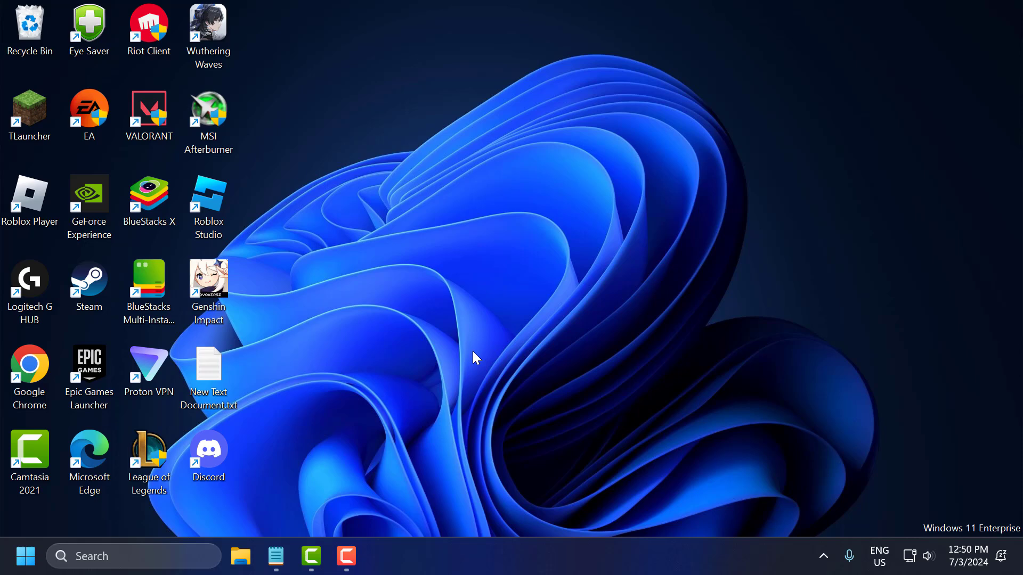
# Step: Run Command Prompt as administrator from search, then bring the command notes forward
pyautogui.click(173, 554)
pyautogui.write('md')
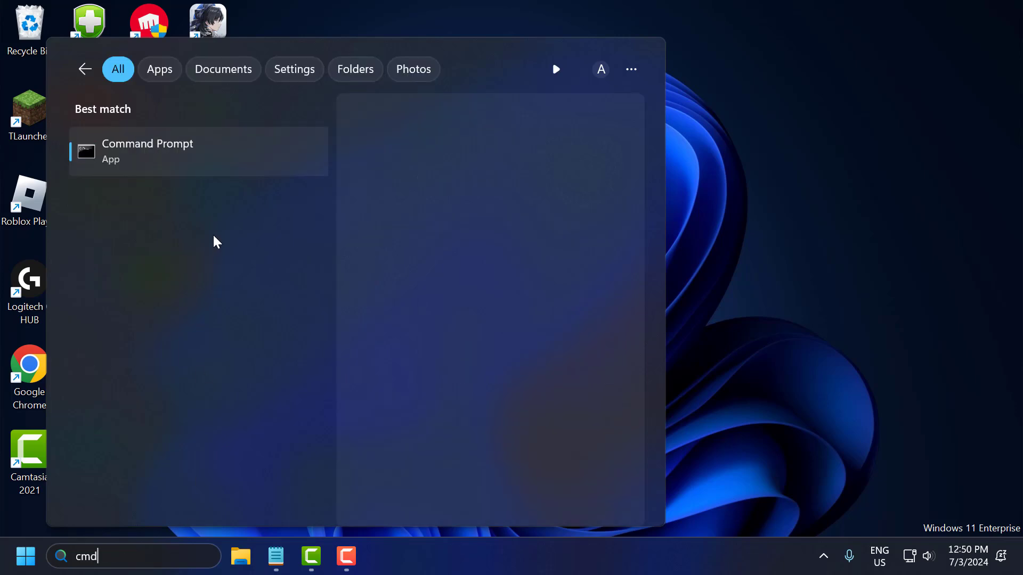
pyautogui.rightClick(193, 152)
pyautogui.click(234, 171)
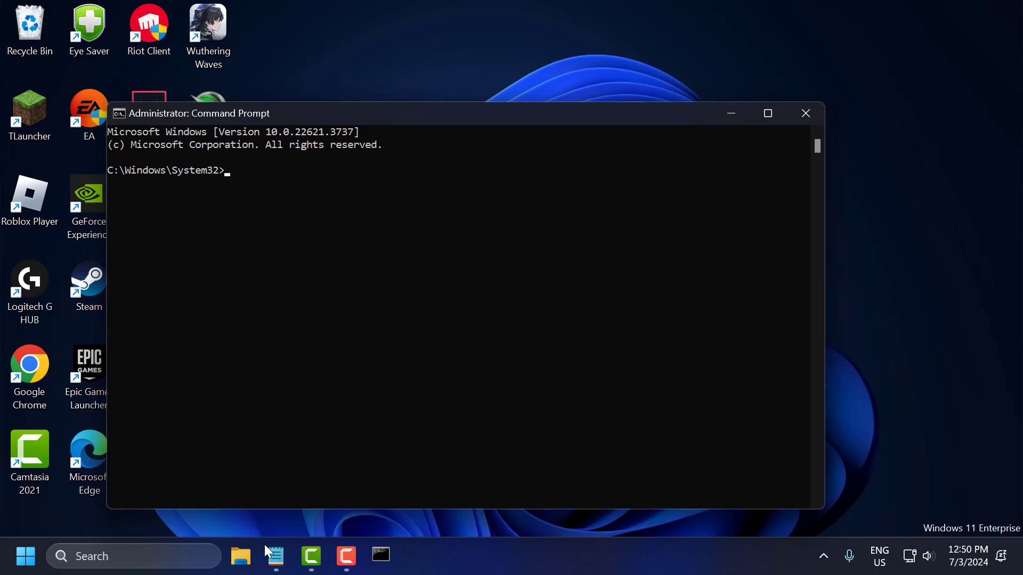
pyautogui.click(277, 556)
# Step: Run 'netsh winsock reset' and 'netsh int ip reset' in Command Prompt
pyautogui.moveTo(425, 243); pyautogui.dragTo(304, 242)
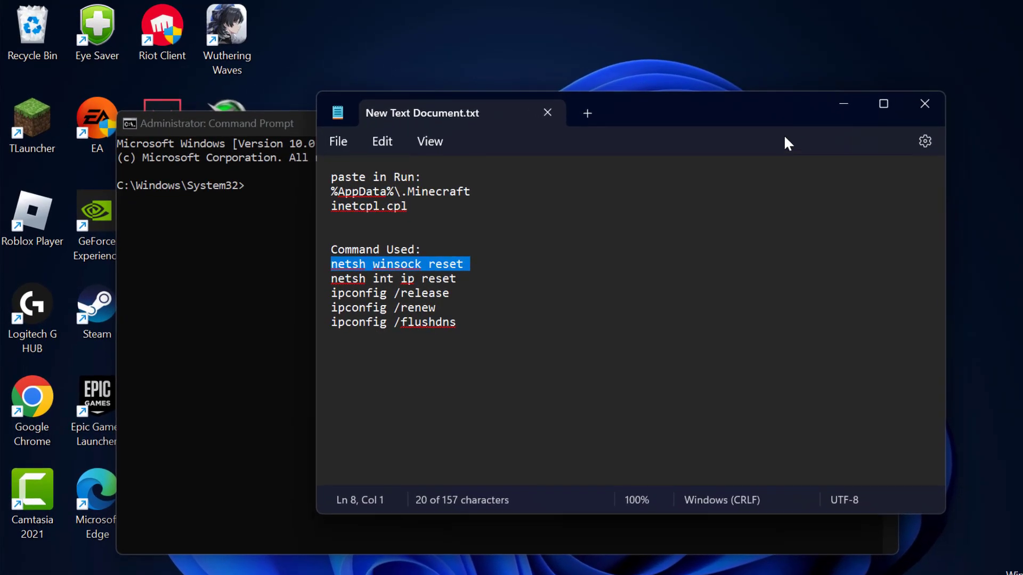
pyautogui.hotkey('ctrl', 'c')
pyautogui.click(774, 95)
pyautogui.hotkey('ctrl', 'v')
pyautogui.press('Return')
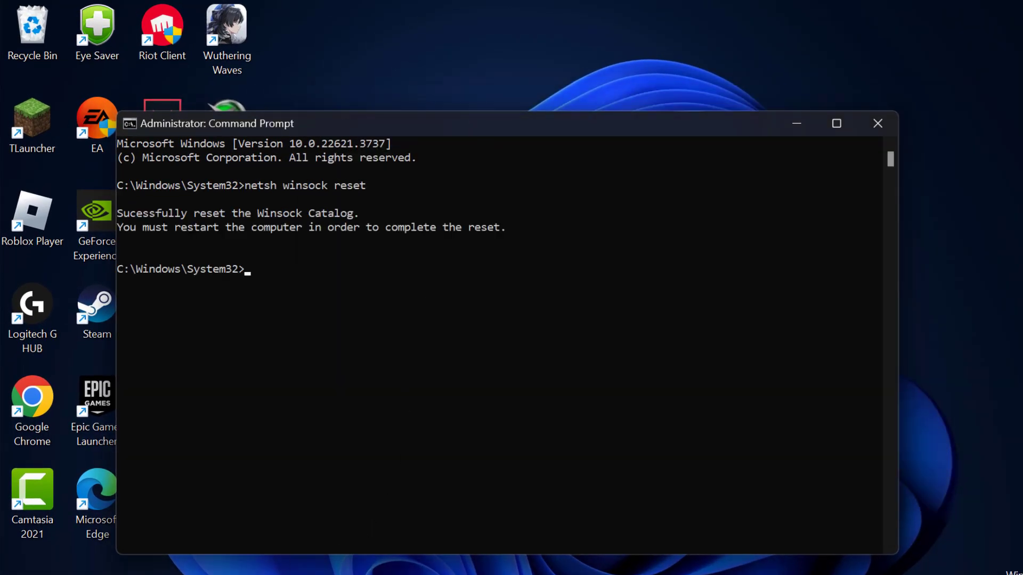
pyautogui.click(368, 560)
pyautogui.tripleClick(441, 278)
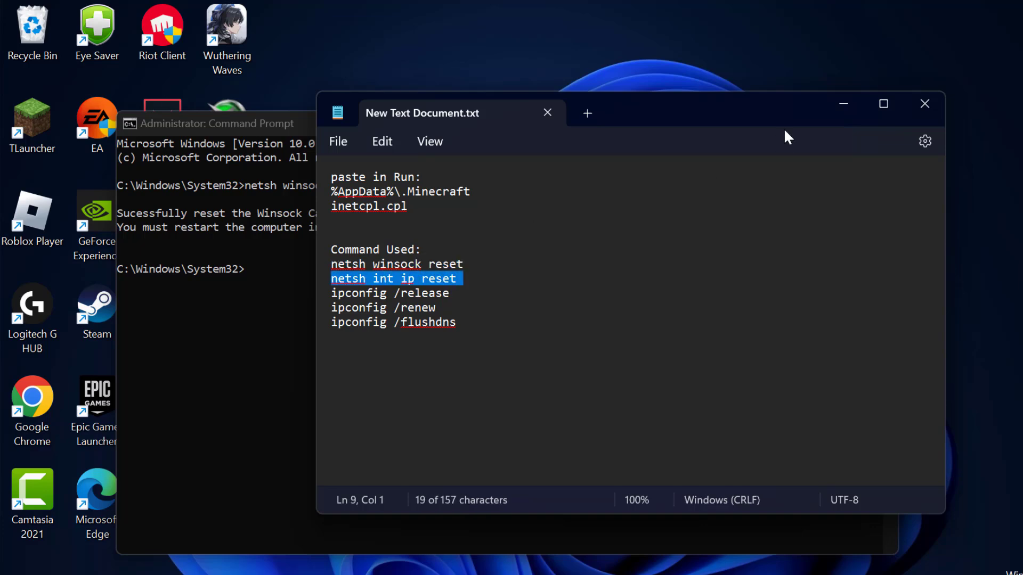
pyautogui.hotkey('ctrl', 'c')
pyautogui.click(843, 103)
pyautogui.hotkey('ctrl', 'v')
pyautogui.press('Return')
pyautogui.click(233, 563)
# Step: Run 'ipconfig /release' and 'ipconfig /renew' in Command Prompt
pyautogui.tripleClick(354, 294)
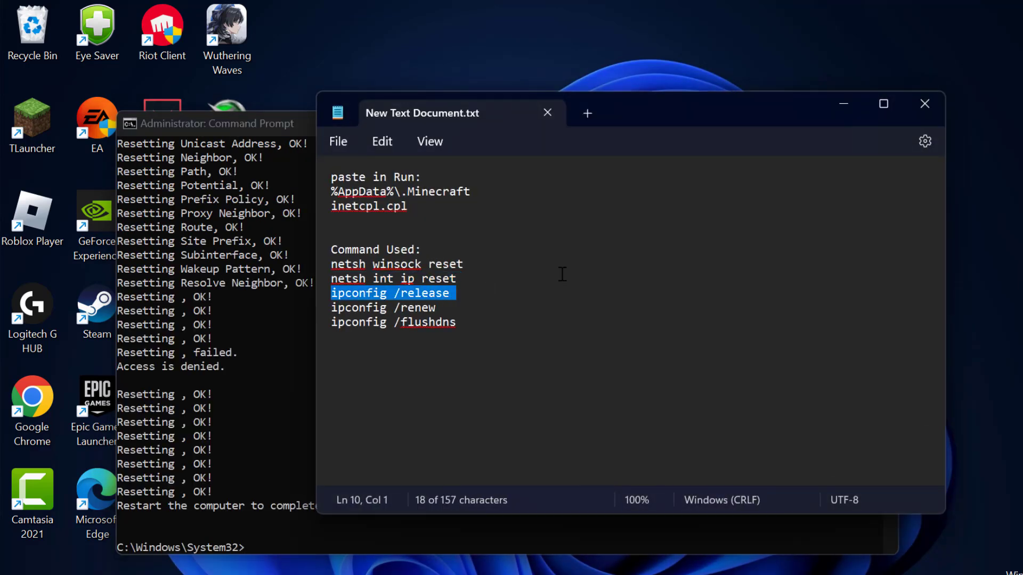
pyautogui.hotkey('ctrl', 'c')
pyautogui.click(831, 112)
pyautogui.click(232, 563)
pyautogui.tripleClick(384, 307)
pyautogui.hotkey('ctrl', 'c')
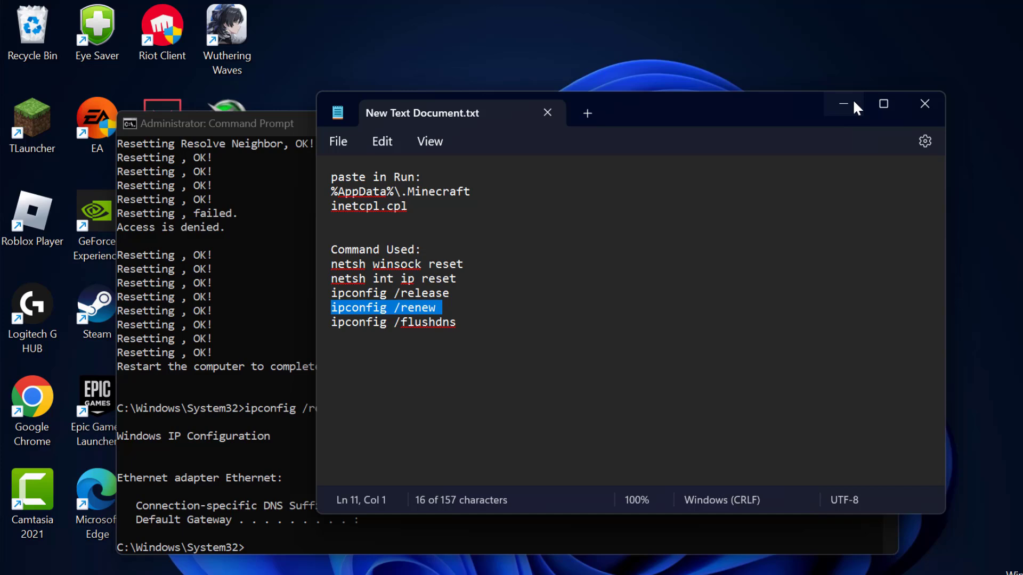
pyautogui.click(843, 104)
pyautogui.hotkey('ctrl', 'v')
pyautogui.press('Return')
# Step: Run 'ipconfig /flushdns' and close Command Prompt
pyautogui.click(465, 336)
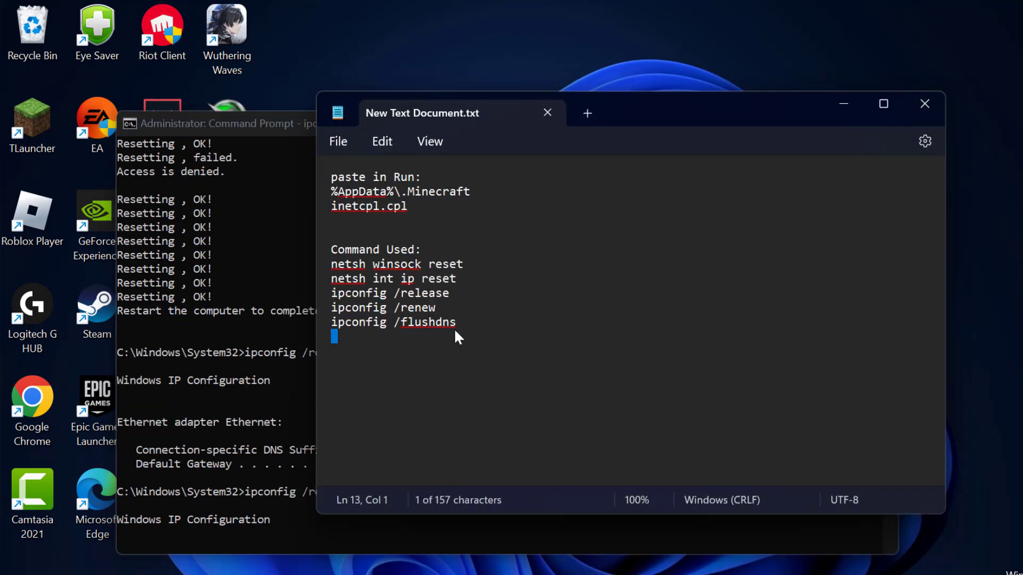
pyautogui.tripleClick(456, 324)
pyautogui.hotkey('ctrl', 'c')
pyautogui.click(842, 103)
pyautogui.hotkey('ctrl', 'v')
pyautogui.press('Return')
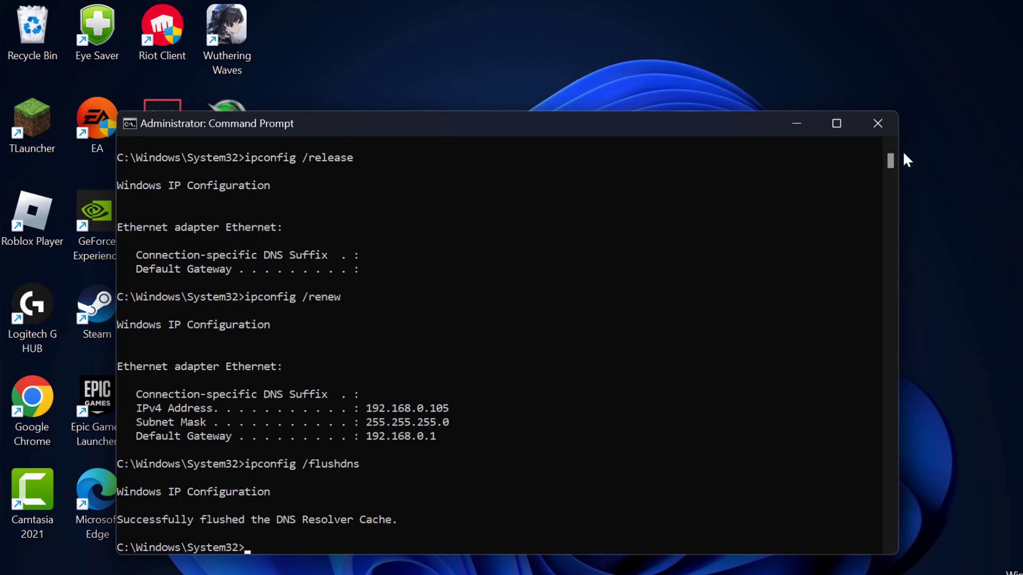
pyautogui.click(878, 123)
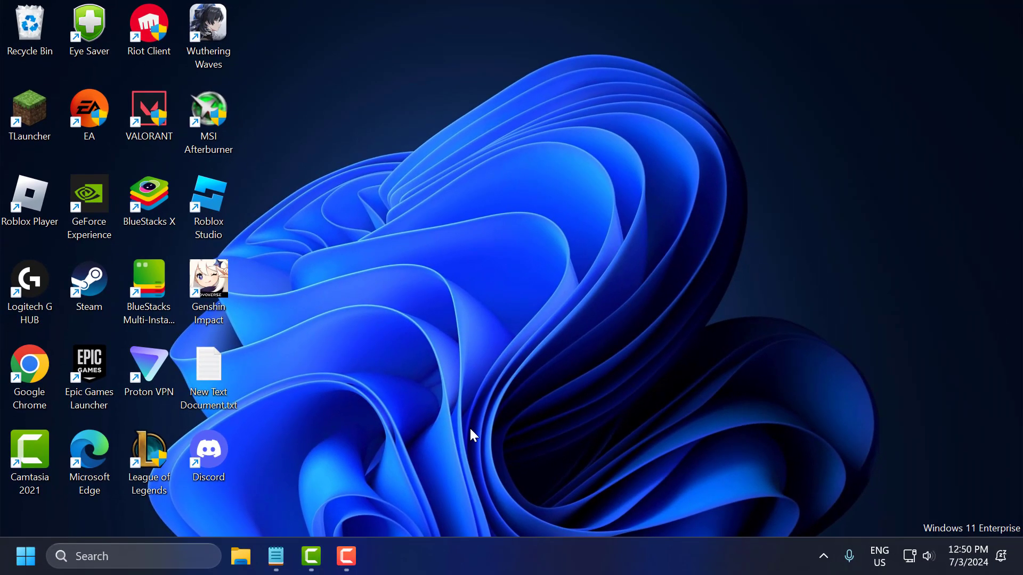